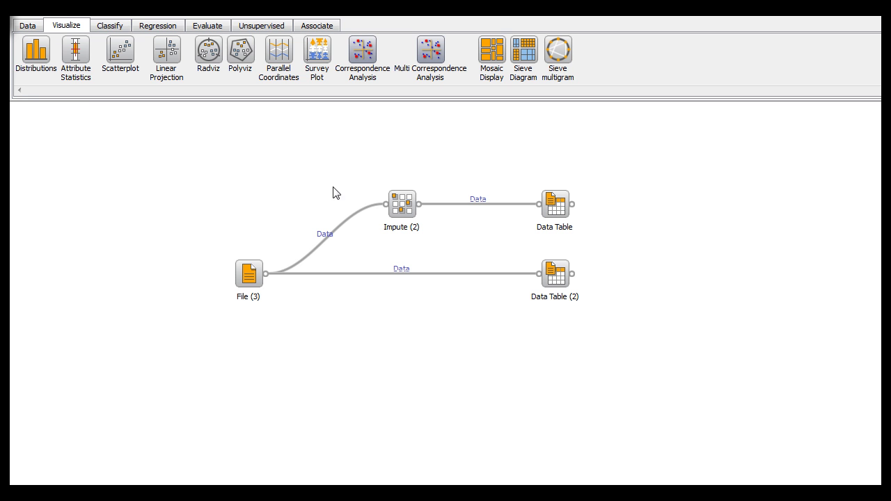
# Step: Show the Classify widget group in the widget toolbar
pyautogui.click(123, 25)
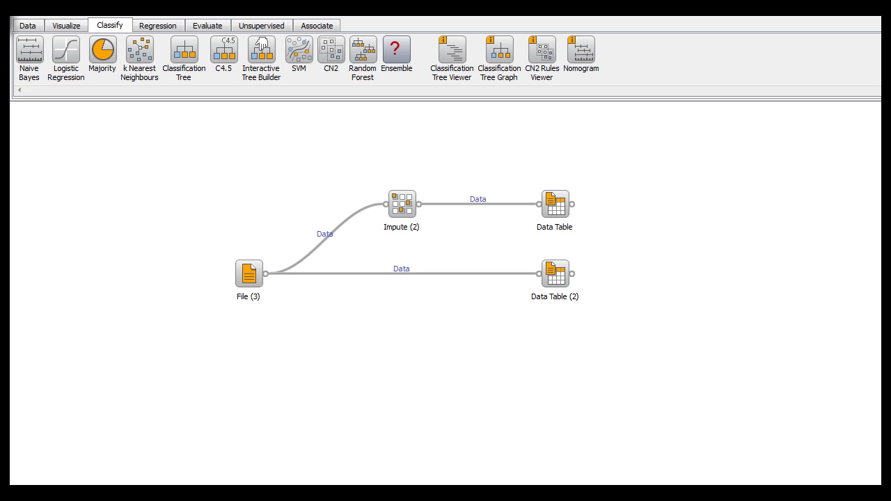
pyautogui.click(247, 275)
pyautogui.doubleClick(248, 274)
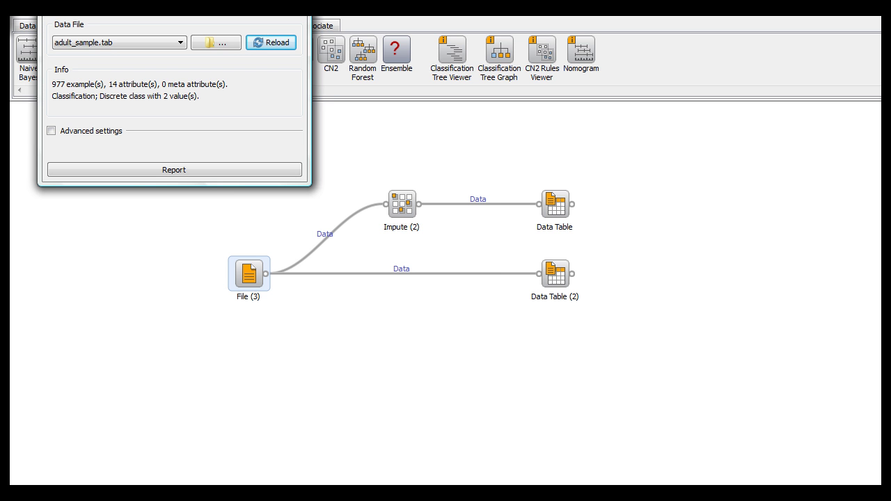
pyautogui.press('Escape')
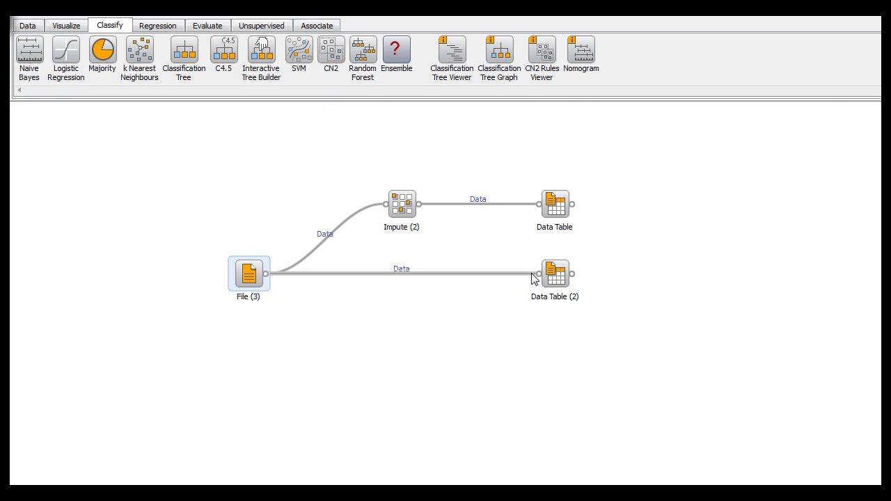
pyautogui.click(555, 277)
pyautogui.doubleClick(555, 277)
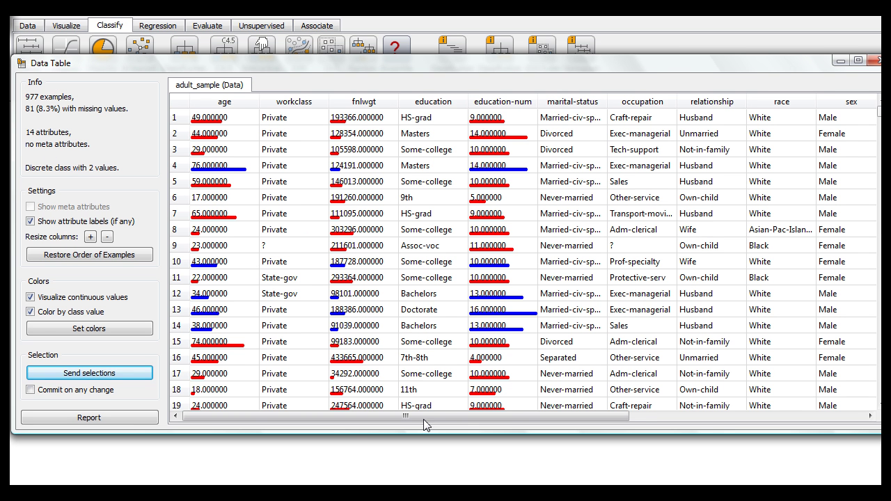
pyautogui.hscroll(1, 480, 416)
pyautogui.moveTo(547, 416); pyautogui.dragTo(766, 415)
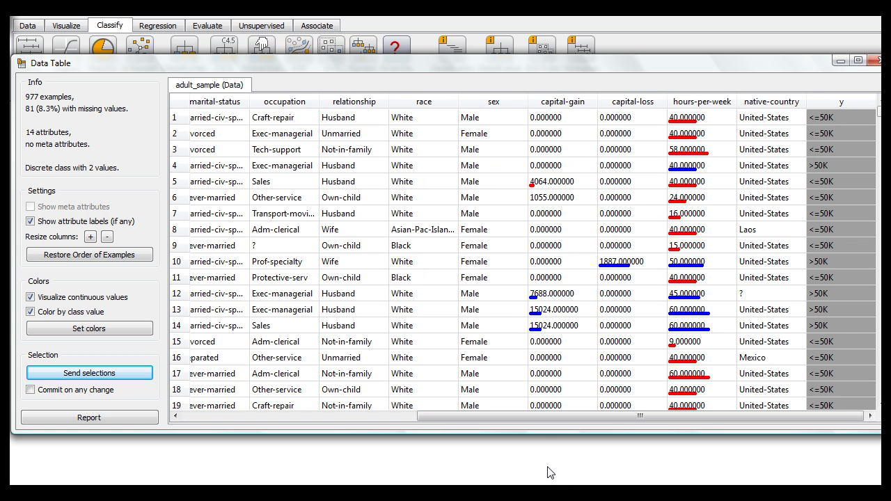
pyautogui.moveTo(537, 415); pyautogui.dragTo(281, 416)
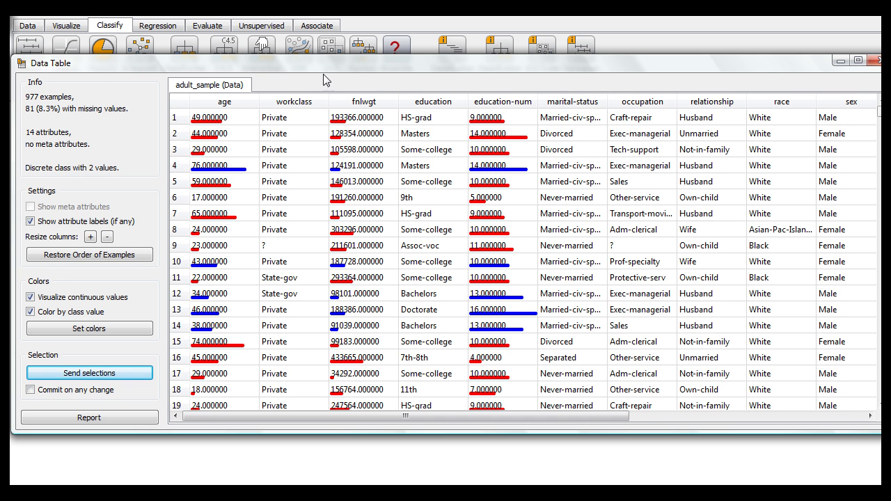
pyautogui.click(310, 104)
pyautogui.click(309, 104)
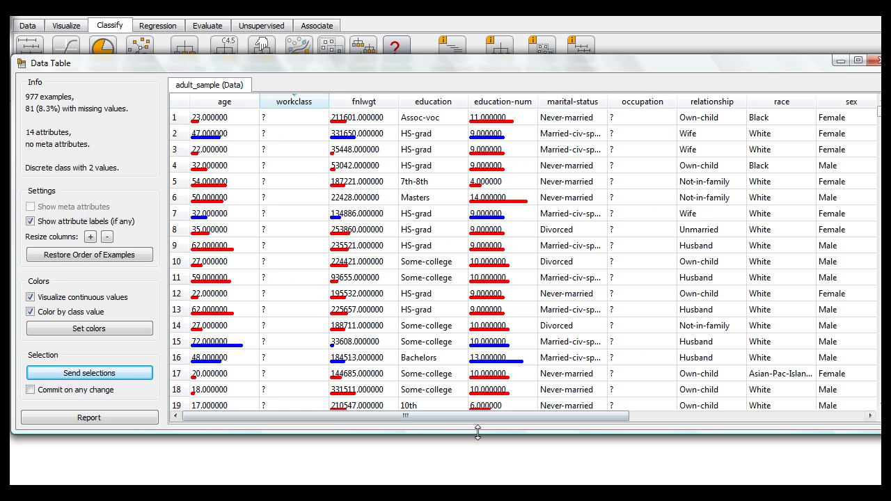
pyautogui.hscroll(1, 487, 416)
pyautogui.hscroll(5, 696, 415)
pyautogui.click(782, 102)
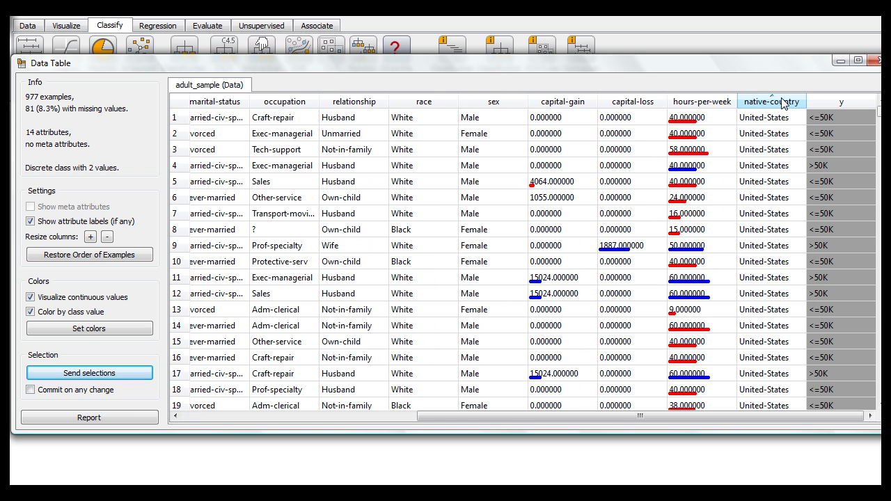
pyautogui.click(783, 102)
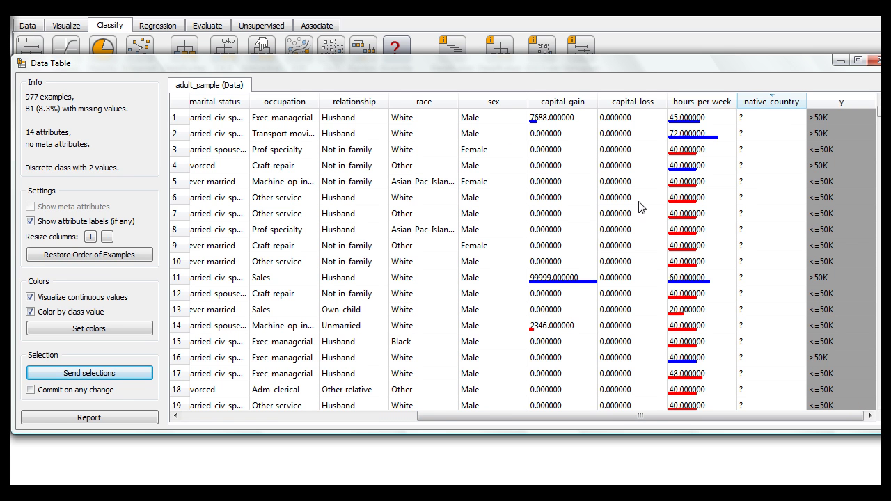
pyautogui.click(874, 62)
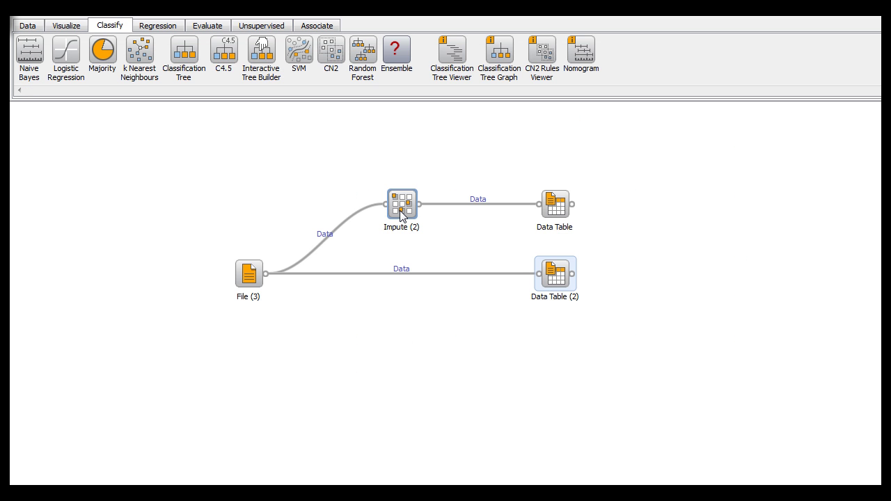
# Step: Open the Impute (2) settings and scroll down to the per-attribute imputation options
pyautogui.click(399, 210)
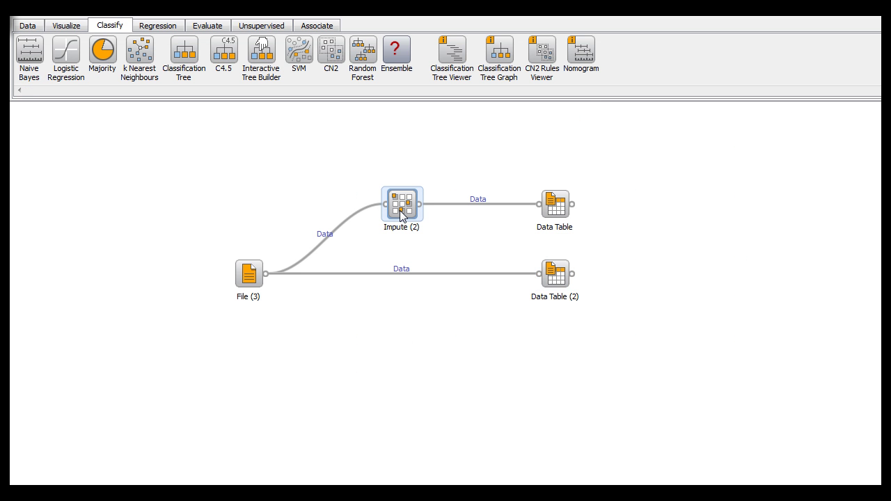
pyautogui.doubleClick(400, 210)
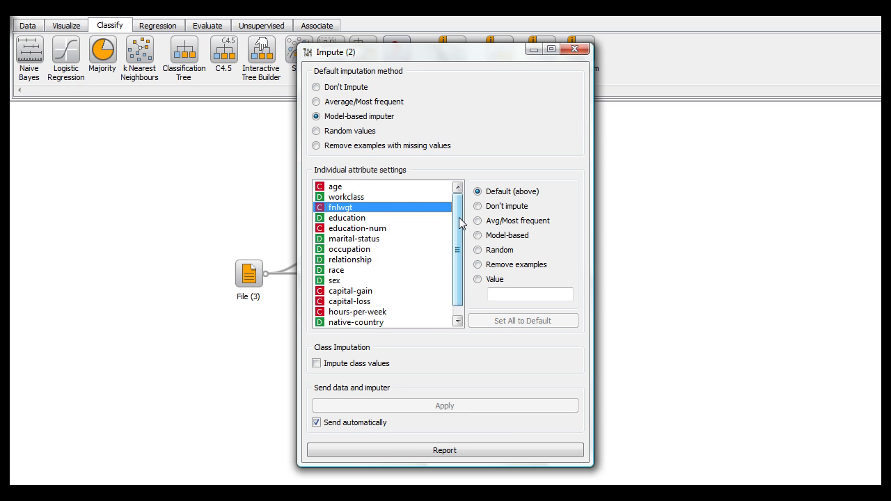
pyautogui.scroll(-1, 456, 208)
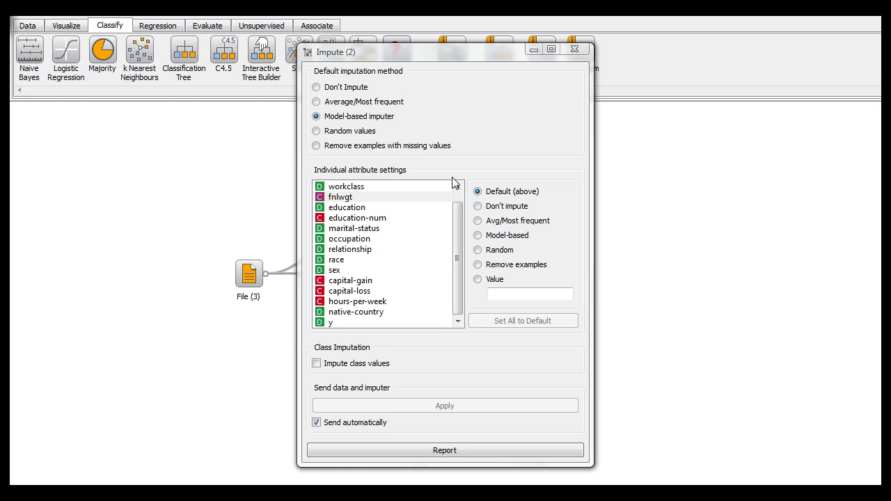
# Step: Set education-num to Don't impute, discarding a briefly typed fixed value
pyautogui.click(403, 209)
pyautogui.click(406, 234)
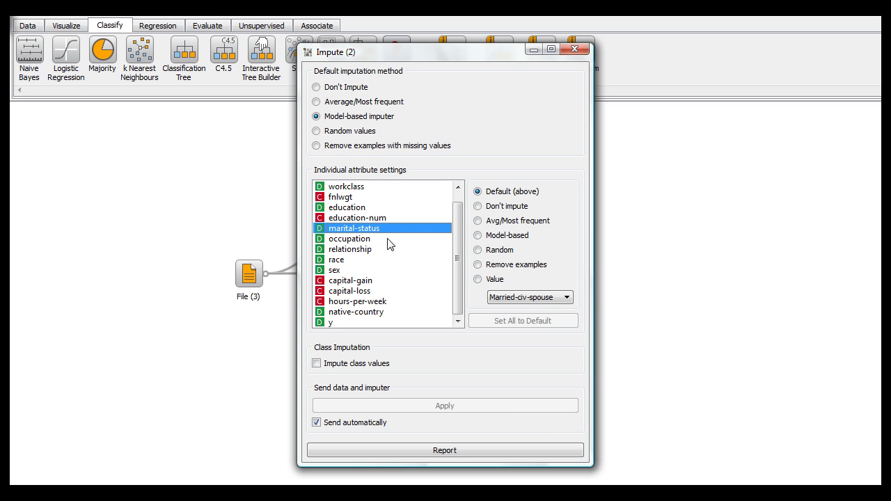
pyautogui.click(381, 218)
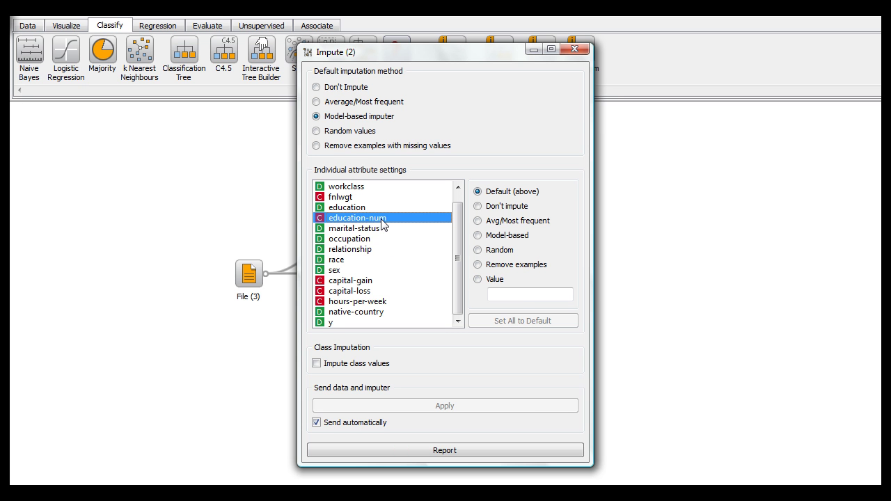
pyautogui.click(499, 296)
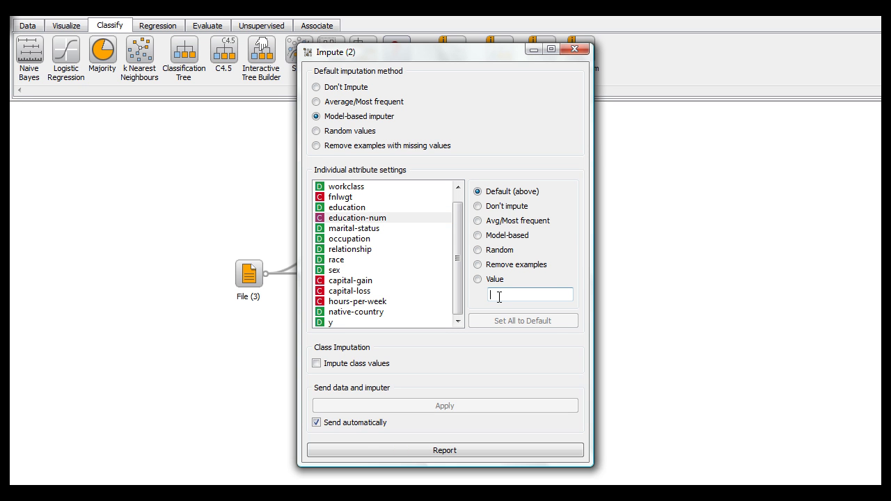
pyautogui.write('00000')
pyautogui.press('BackSpace')
pyautogui.press('BackSpace')
pyautogui.press('BackSpace')
pyautogui.press('BackSpace')
pyautogui.press('BackSpace')
pyautogui.press('Return')
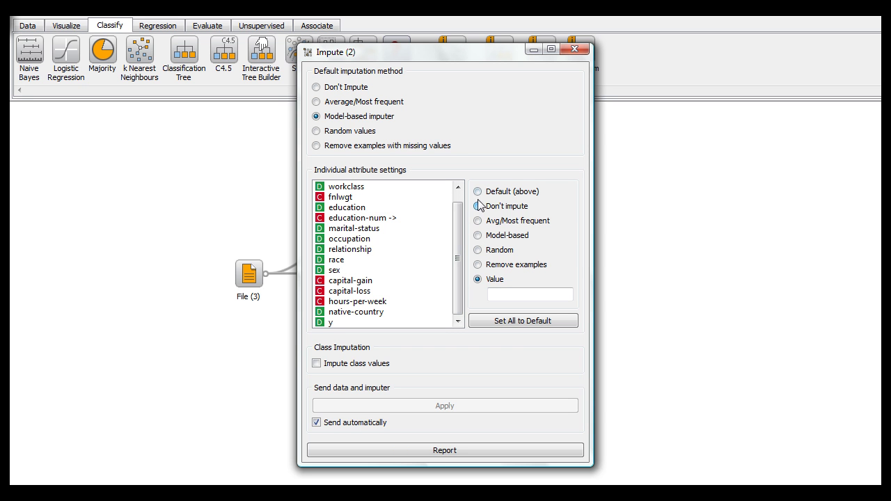
pyautogui.click(477, 206)
# Step: Fill missing workclass values with the fixed value Private
pyautogui.click(353, 187)
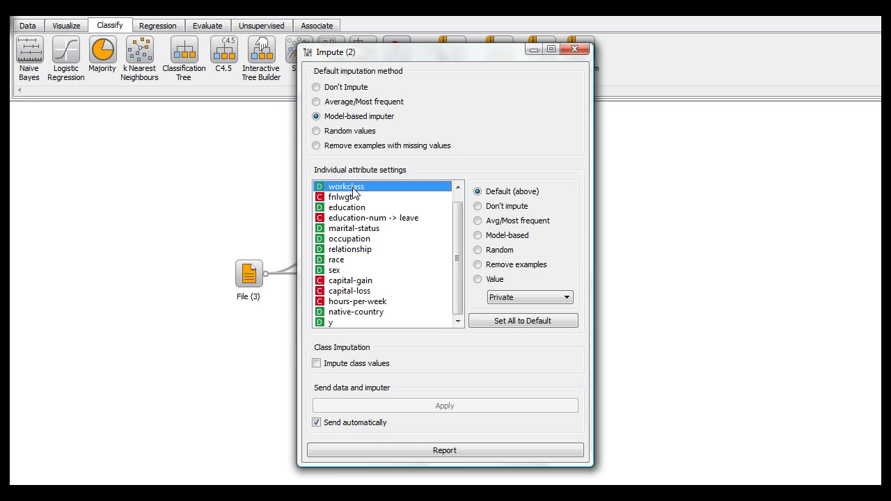
pyautogui.click(477, 279)
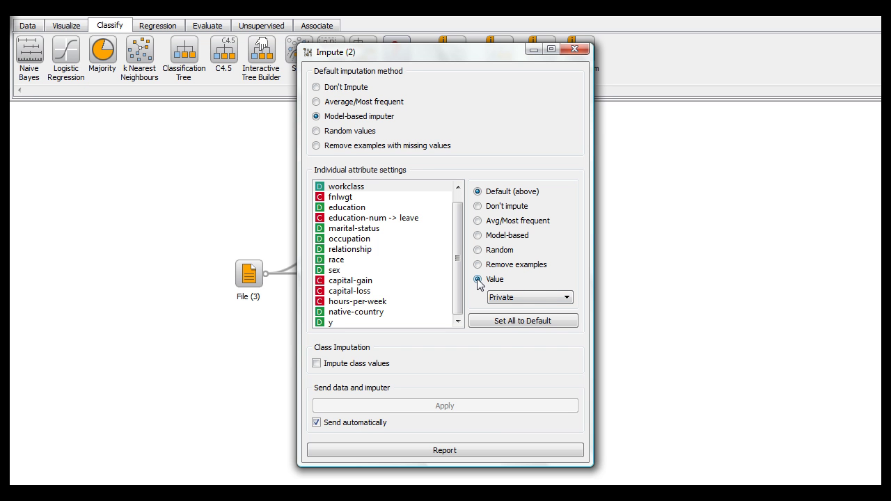
pyautogui.click(535, 297)
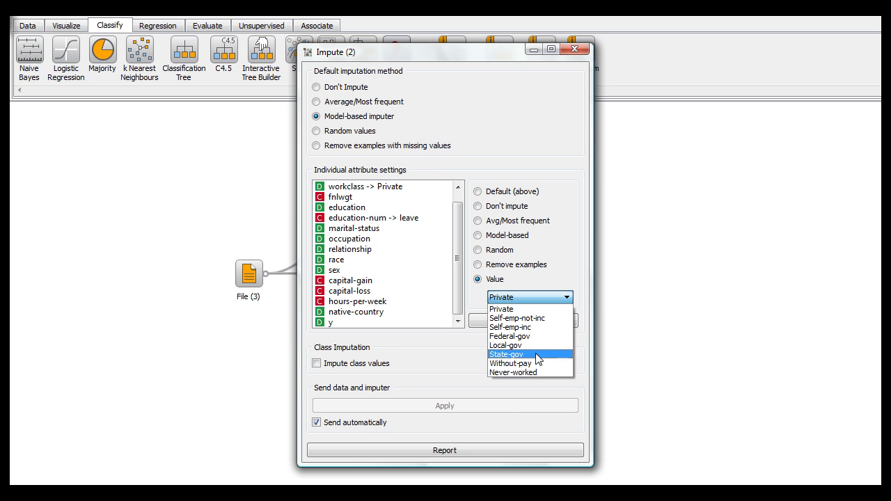
pyautogui.click(528, 308)
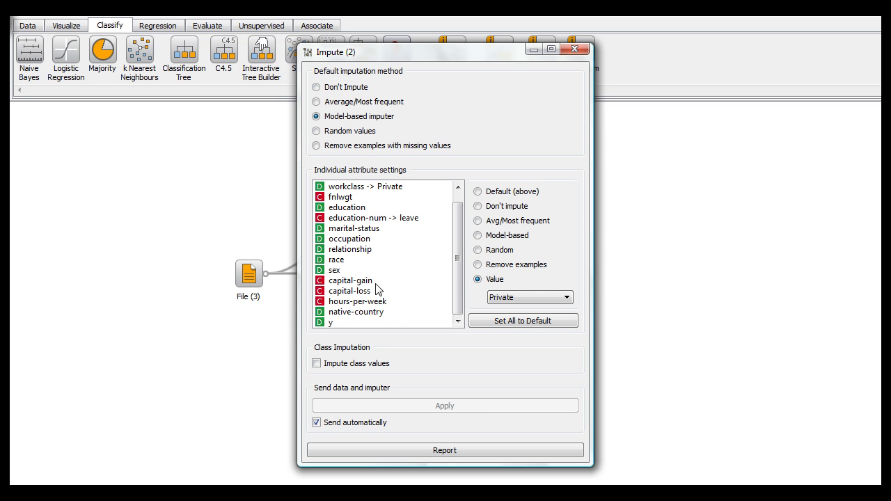
# Step: Fill missing occupation values with Armed-Forces and close the Impute settings
pyautogui.click(362, 240)
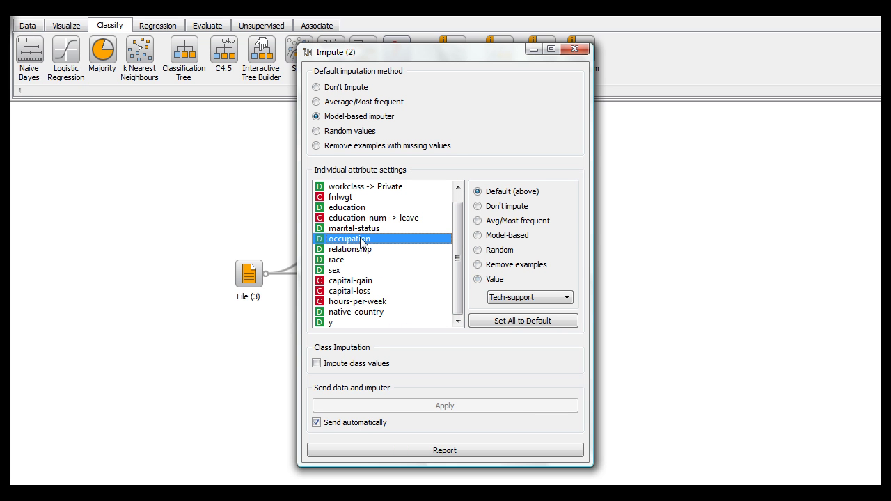
pyautogui.click(536, 297)
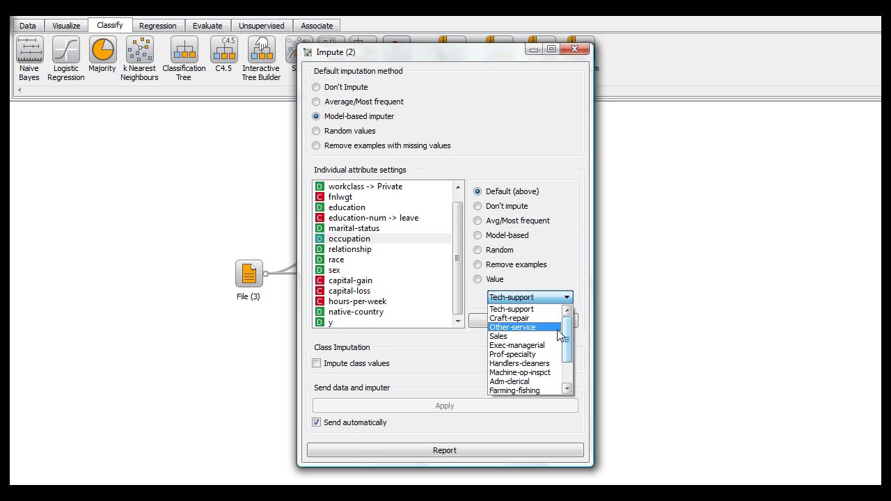
pyautogui.scroll(-2, 535, 362)
pyautogui.click(543, 390)
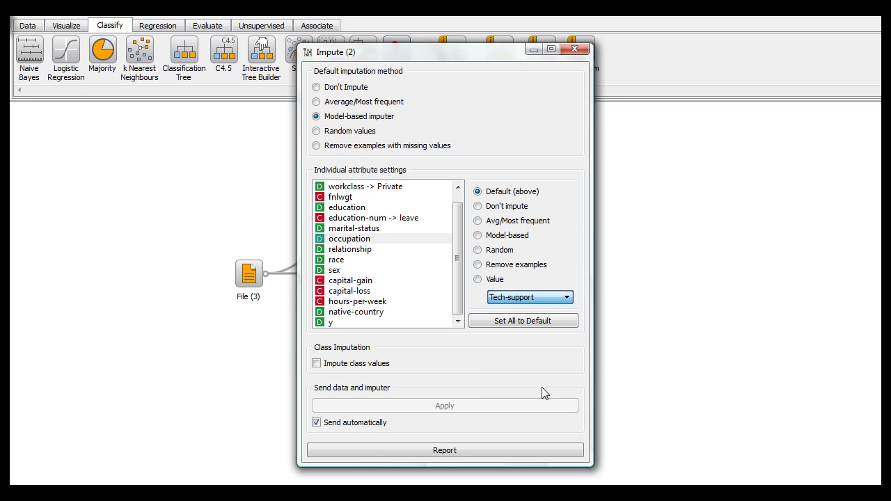
pyautogui.click(584, 50)
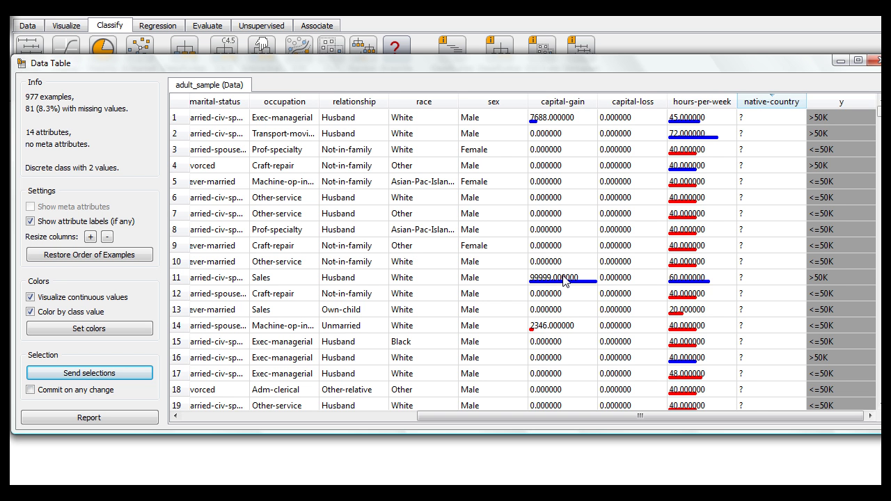
# Step: Reverse-sort Data Table (2) by occupation to surface the '?' rows, then open the imputed table
pyautogui.click(292, 101)
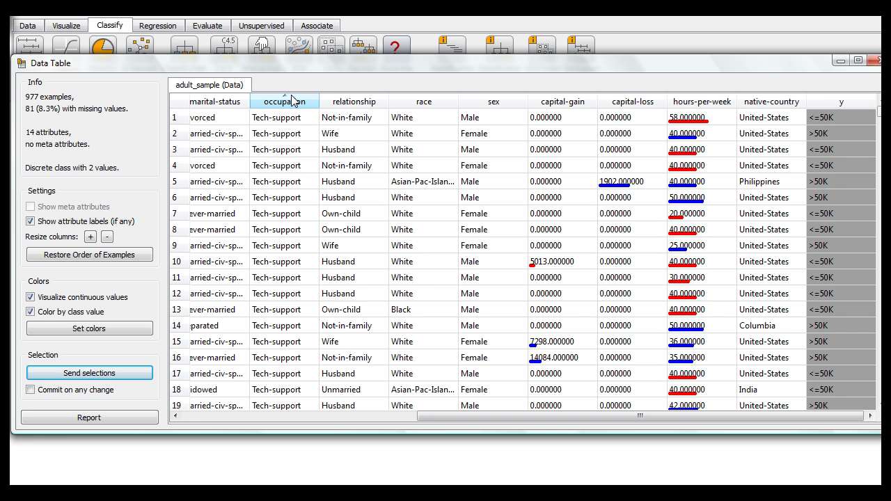
pyautogui.click(293, 101)
pyautogui.scroll(-1, 353, 317)
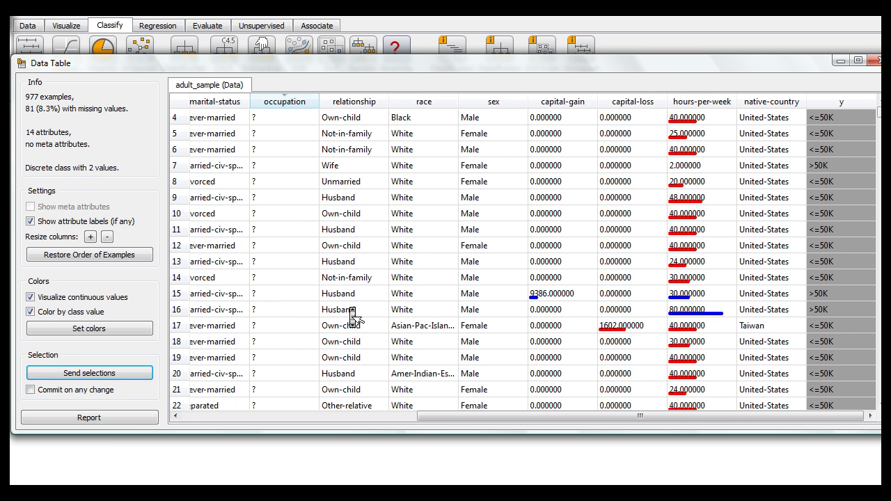
pyautogui.scroll(-14, 352, 317)
pyautogui.scroll(-3, 353, 316)
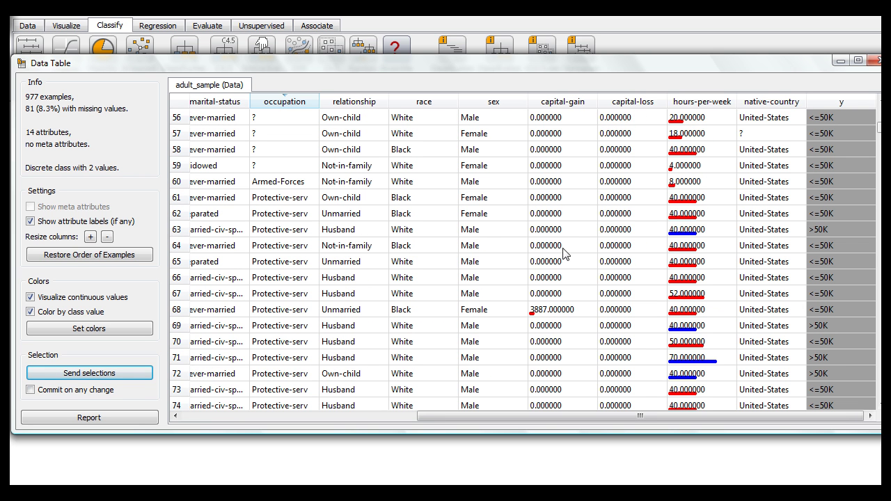
pyautogui.click(878, 62)
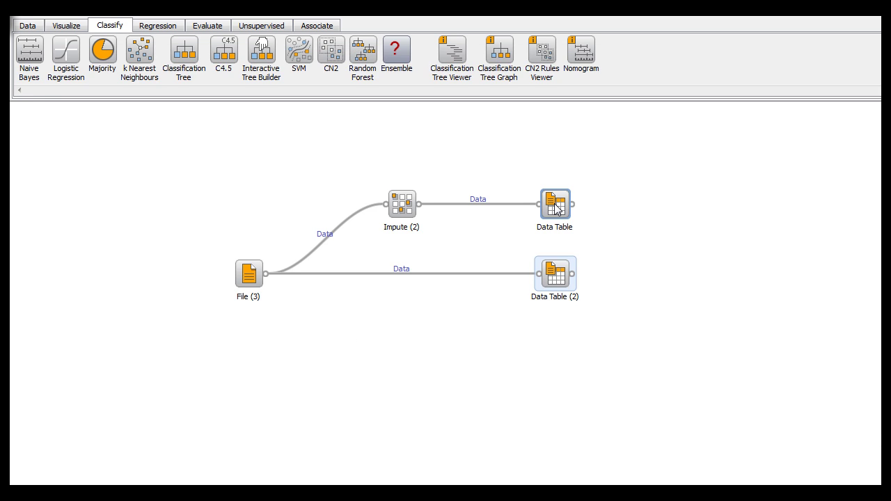
pyautogui.doubleClick(555, 202)
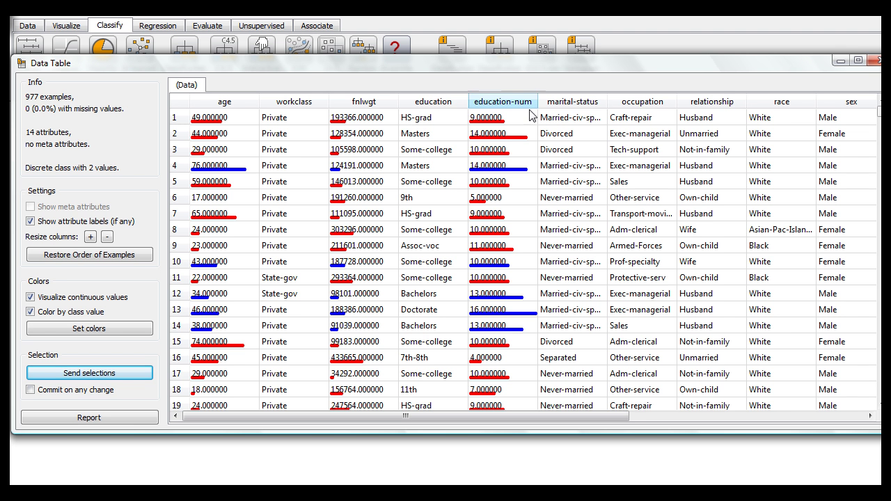
# Step: Reverse-sort the imputed table by occupation to show Armed-Forces rows, then close it
pyautogui.click(613, 103)
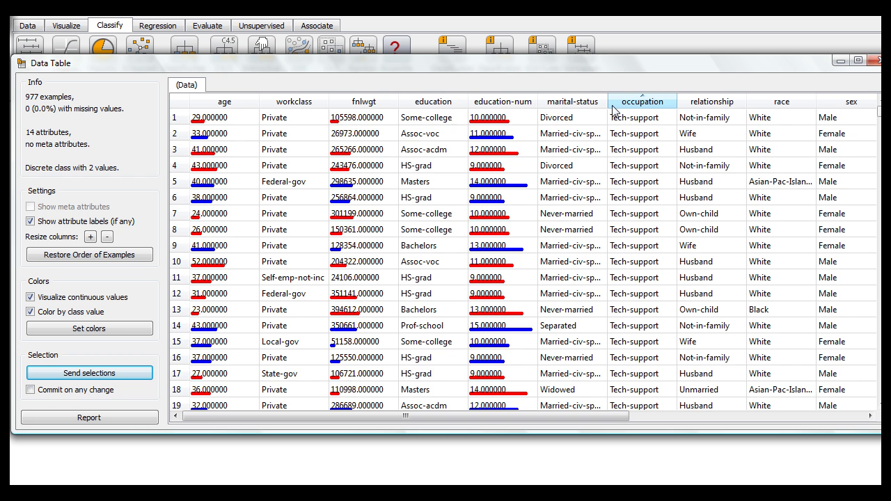
pyautogui.click(613, 105)
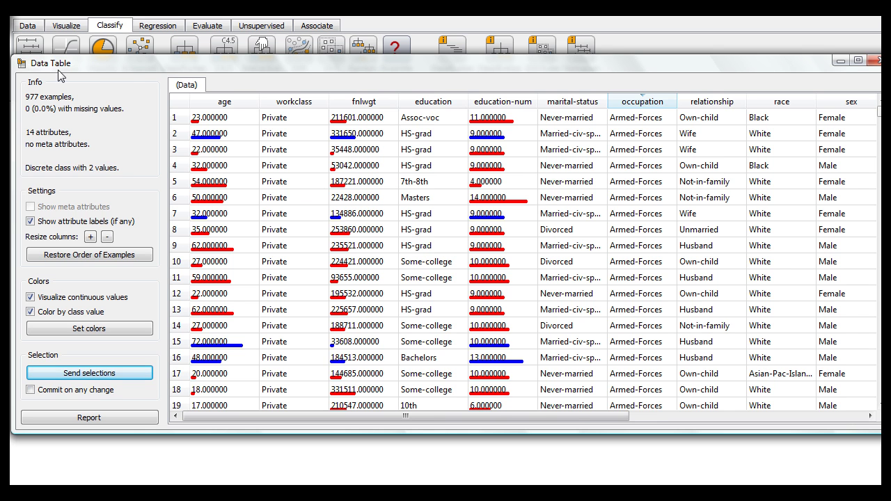
pyautogui.press('Escape')
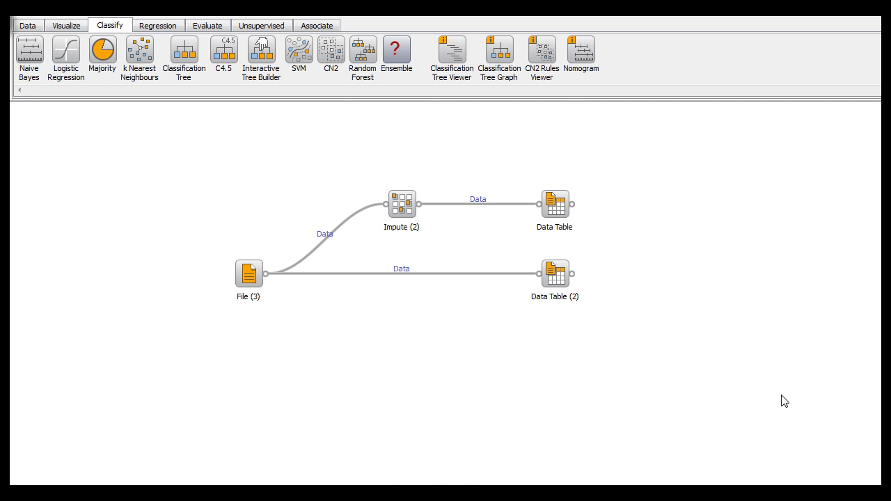
pyautogui.scroll(-10, 784, 403)
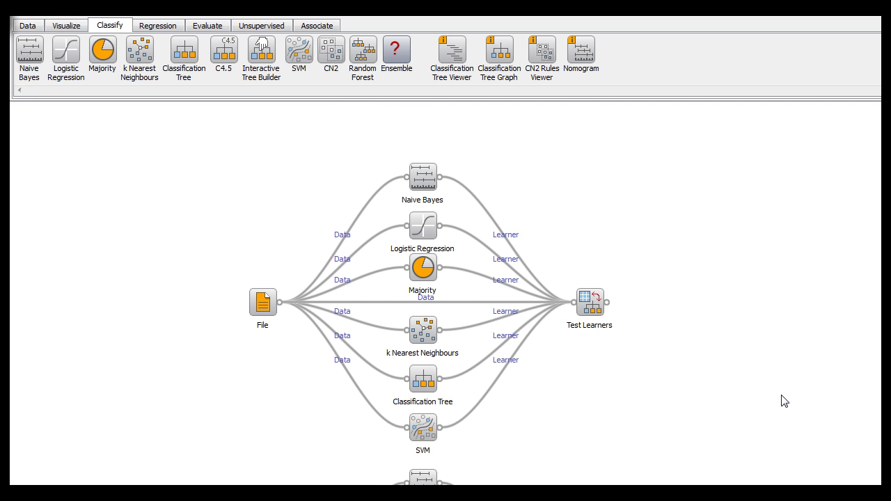
pyautogui.scroll(-4, 782, 402)
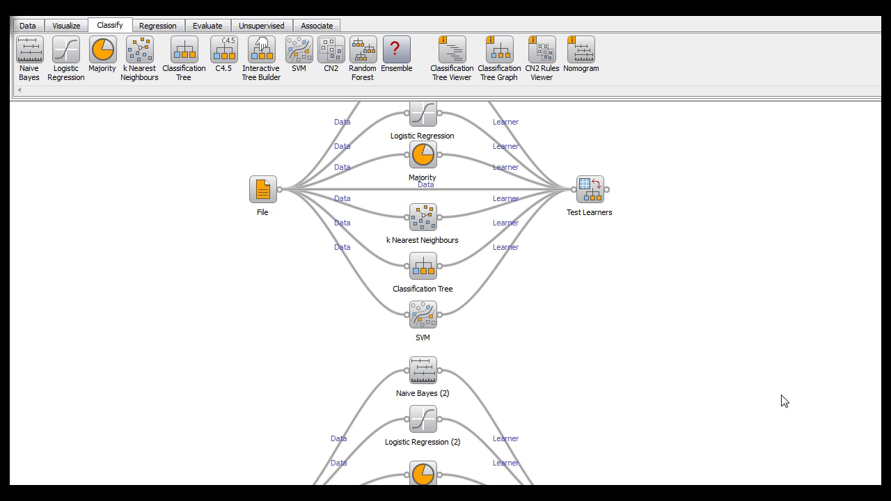
pyautogui.doubleClick(260, 195)
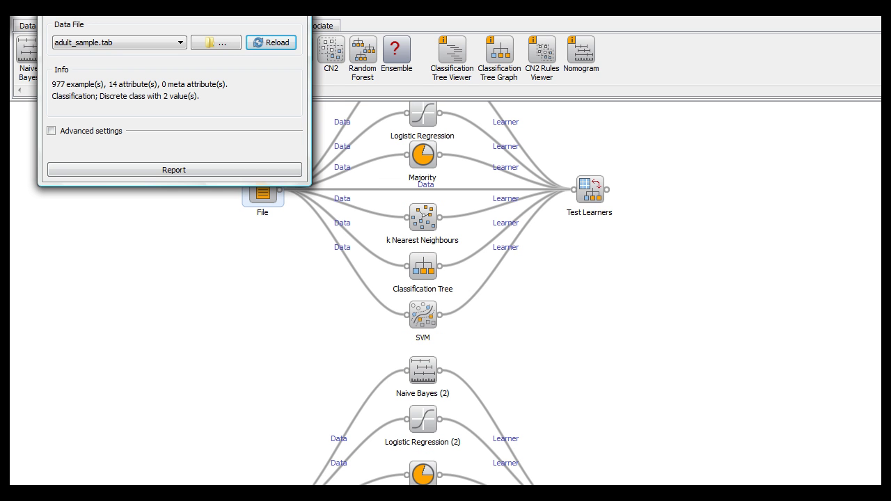
pyautogui.click(521, 113)
pyautogui.scroll(-8, 626, 155)
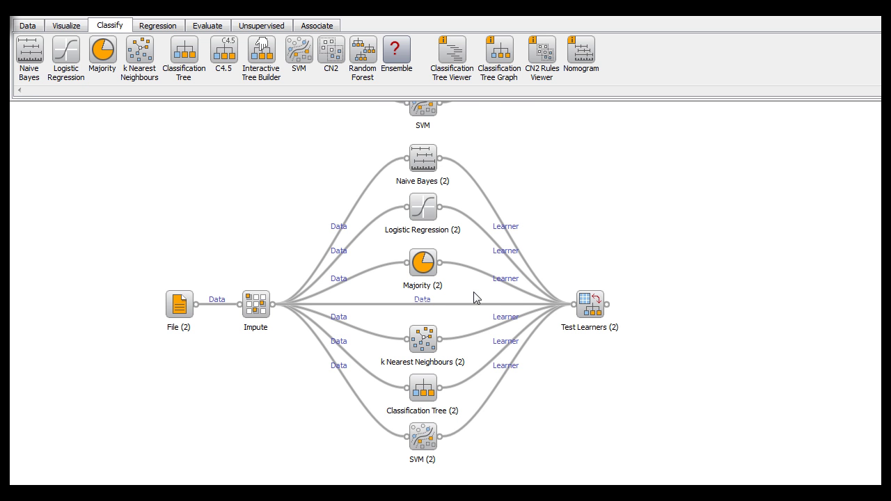
pyautogui.scroll(2, 477, 299)
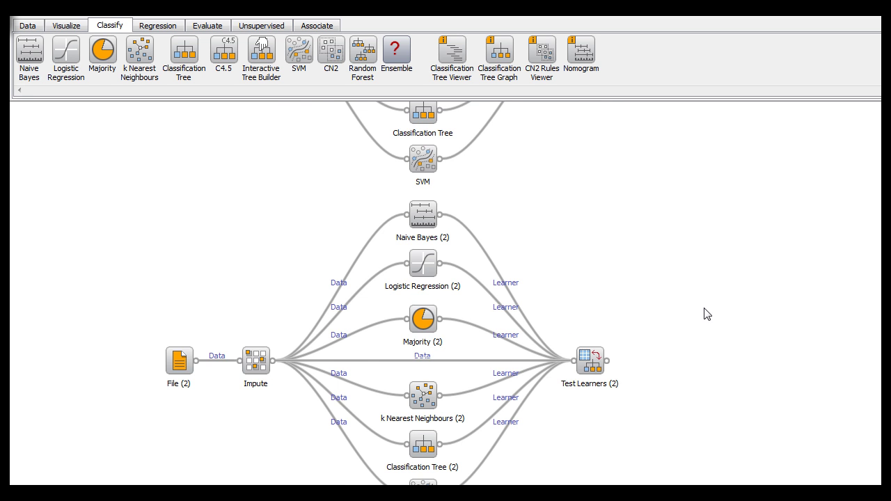
pyautogui.scroll(6, 707, 313)
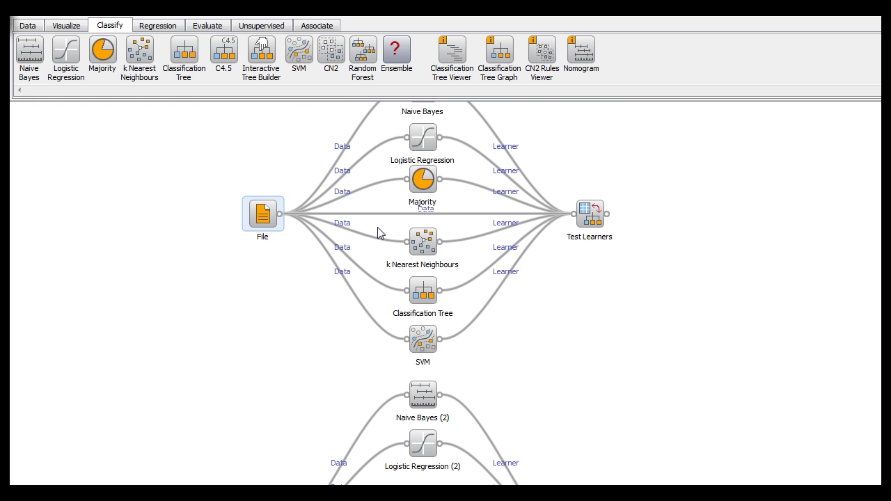
# Step: Open both Test Learners results, widen them to show Sens and Spec, and place them side by side
pyautogui.click(588, 217)
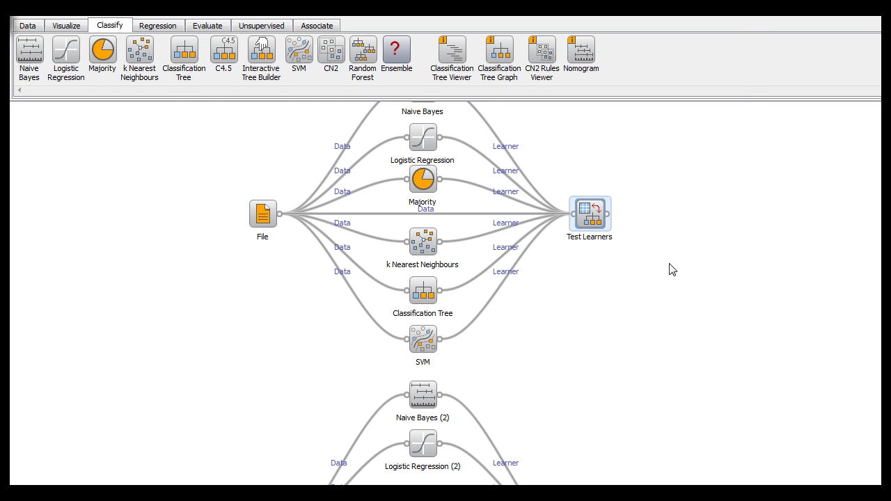
pyautogui.click(813, 328)
pyautogui.scroll(-5, 814, 333)
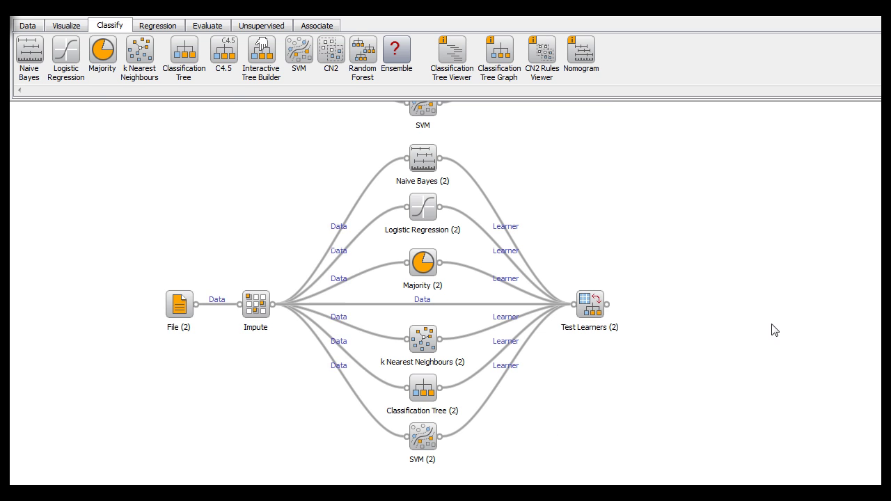
pyautogui.doubleClick(598, 306)
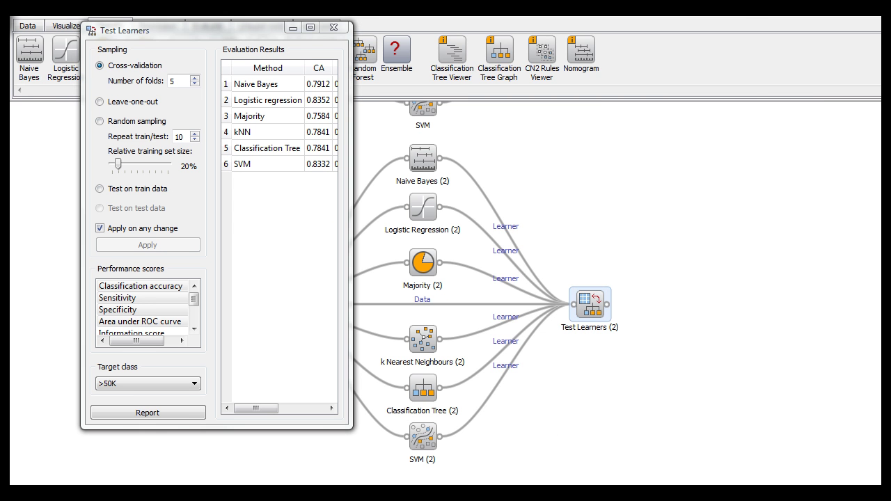
pyautogui.moveTo(352, 149); pyautogui.dragTo(398, 146)
pyautogui.moveTo(745, 183); pyautogui.dragTo(801, 225)
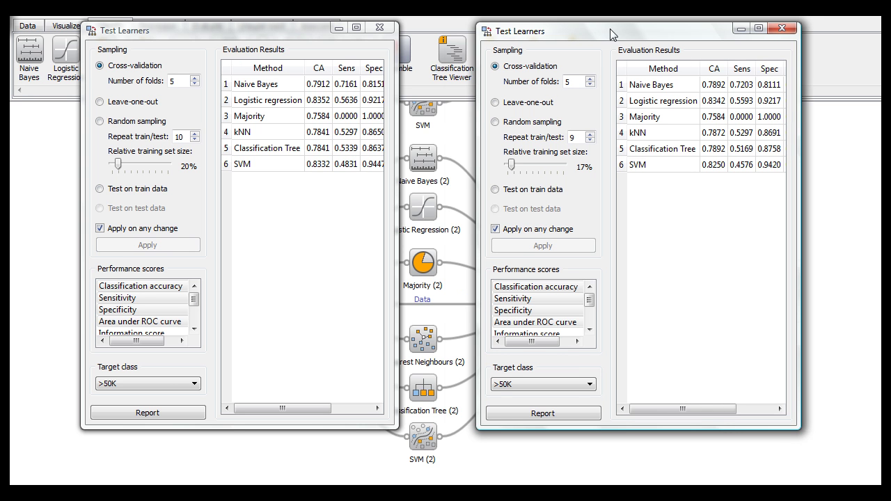
pyautogui.moveTo(595, 28)
pyautogui.mouseDown()
pyautogui.moveTo(539, 24)
pyautogui.moveTo(527, 33)
pyautogui.mouseUp()
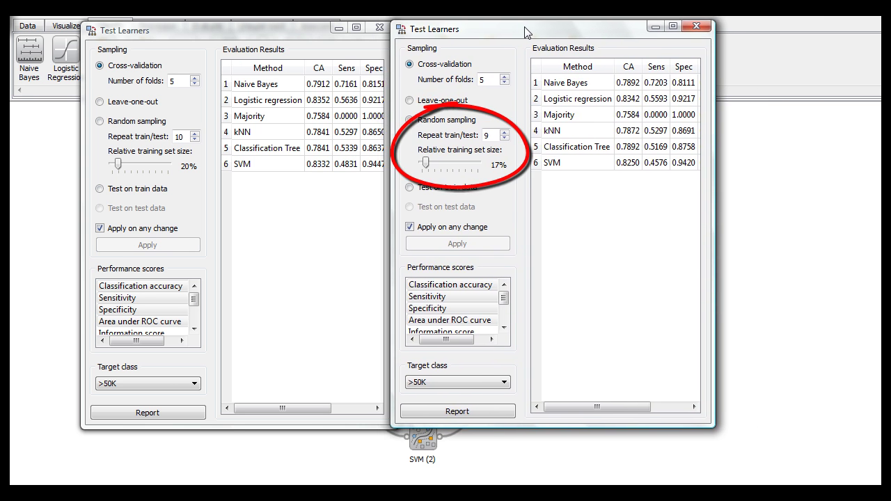